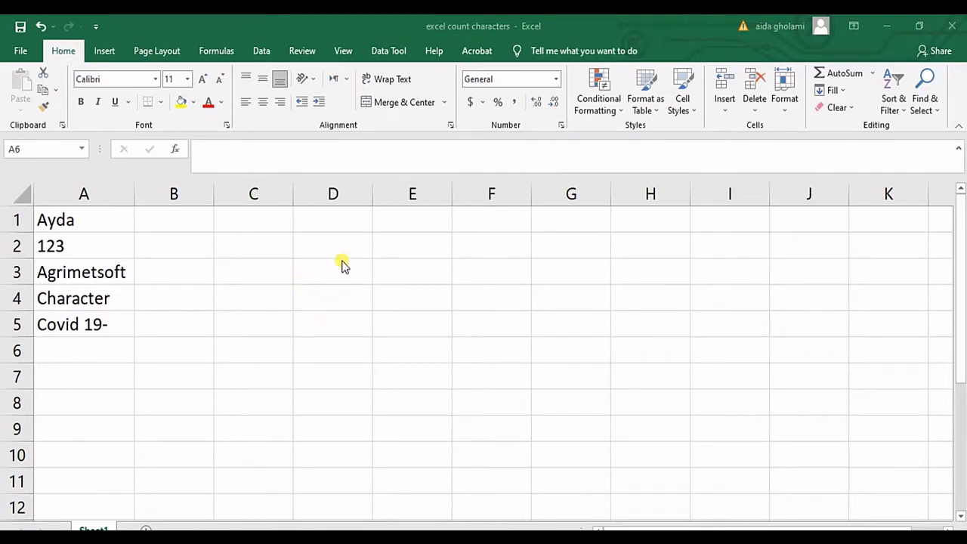
# - Enter =LEN(A1) in C2 so it counts the 4 characters of Ayda
pyautogui.click(274, 246)
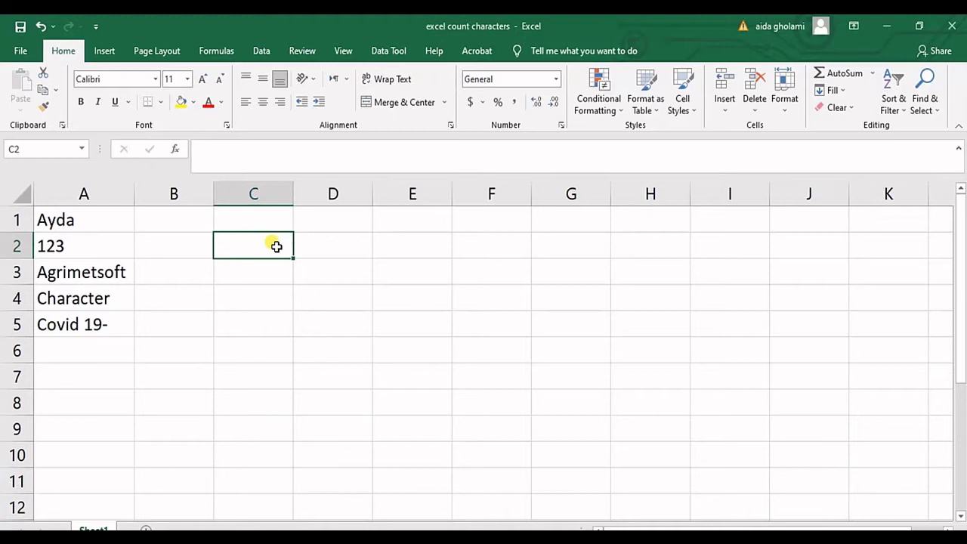
pyautogui.write('=len')
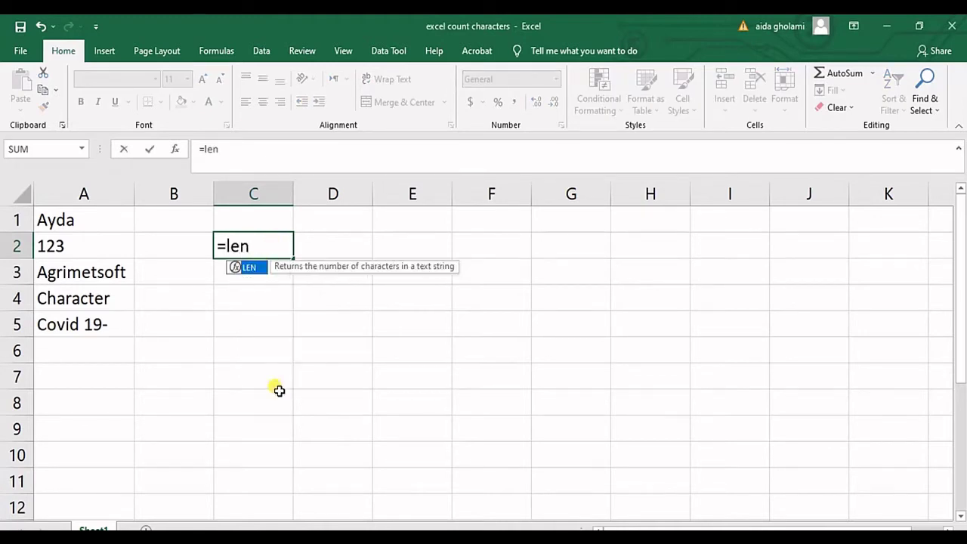
pyautogui.doubleClick(248, 268)
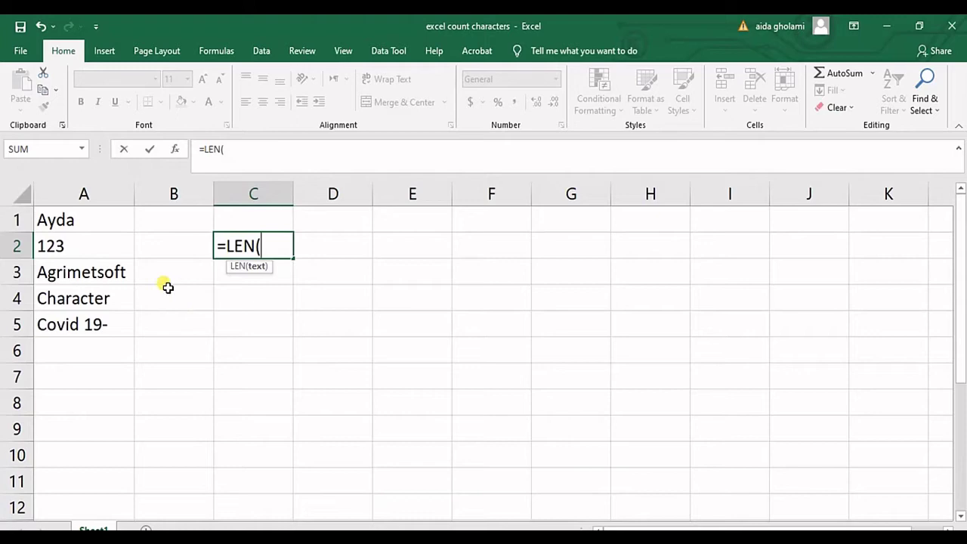
pyautogui.click(59, 223)
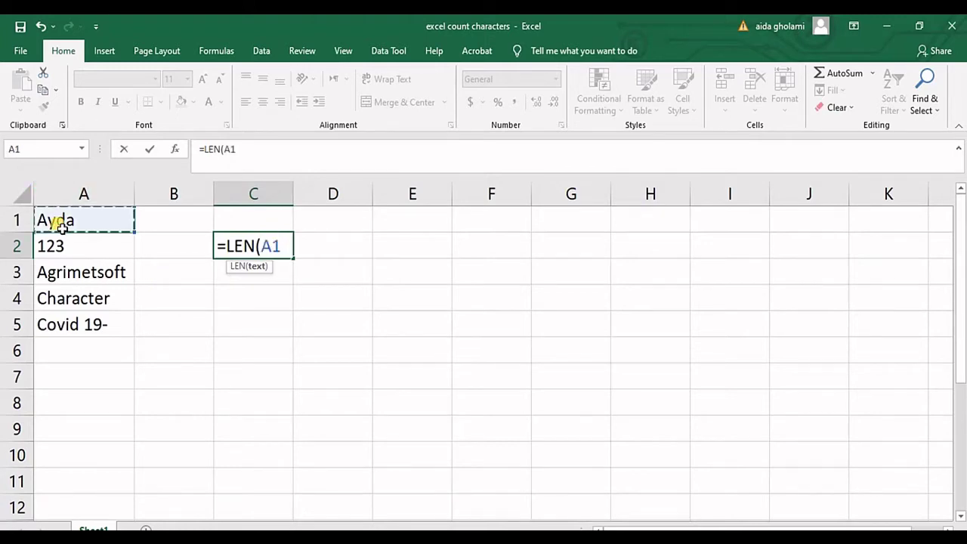
pyautogui.write(')')
pyautogui.press('Return')
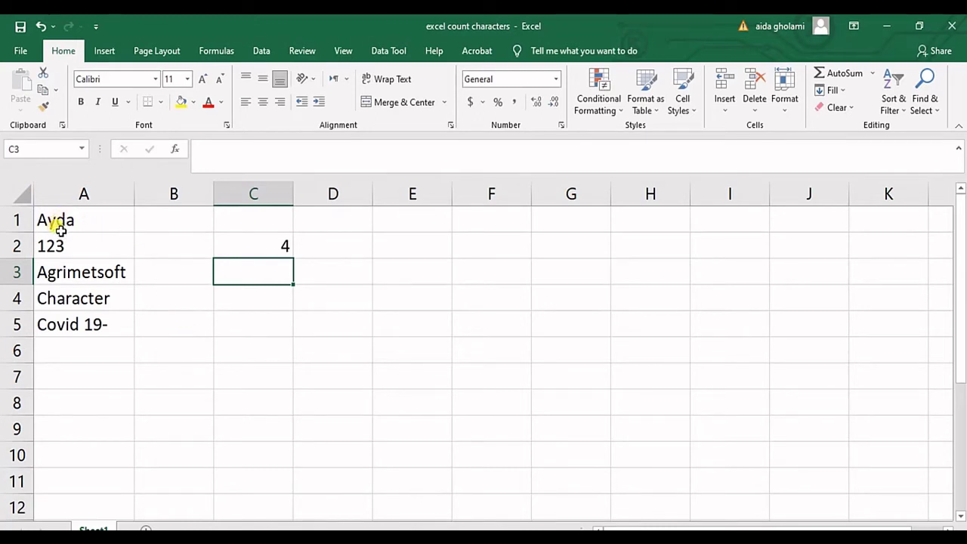
pyautogui.doubleClick(285, 251)
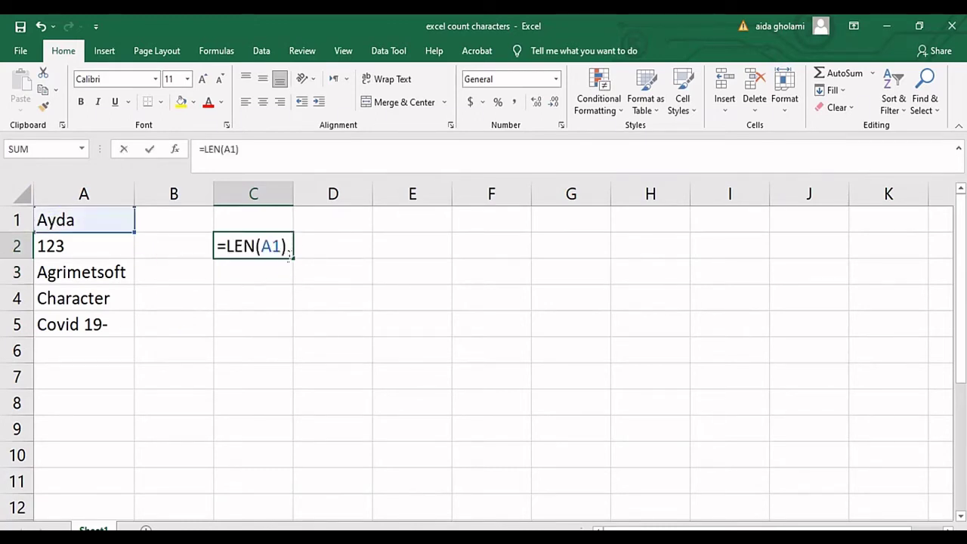
pyautogui.press('Return')
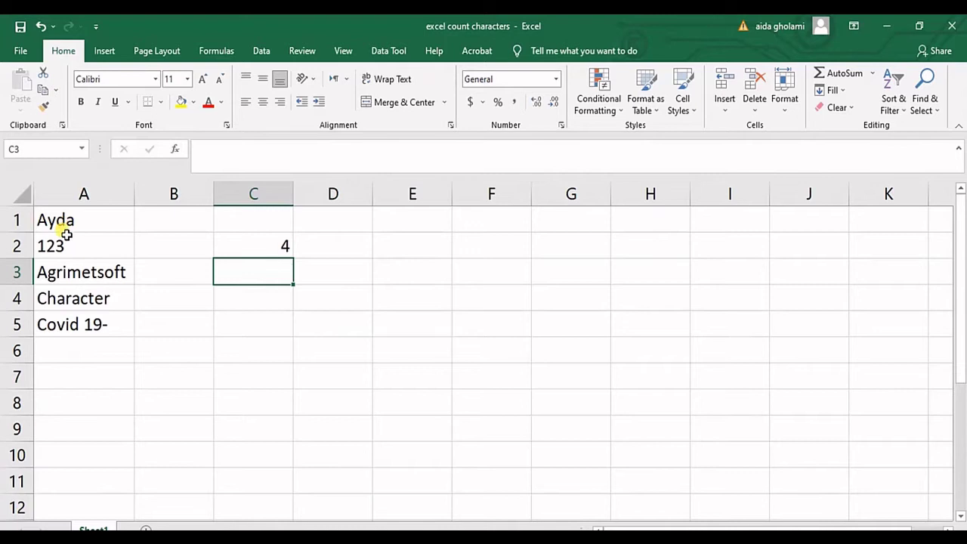
# - Inspect the text 'Covid 19-' in A5, leaving it unchanged
pyautogui.click(95, 333)
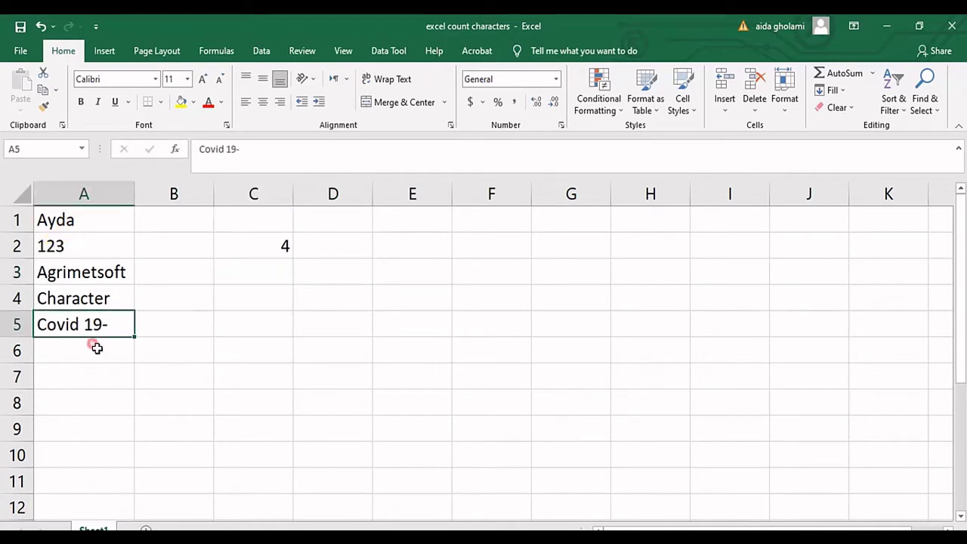
pyautogui.doubleClick(87, 330)
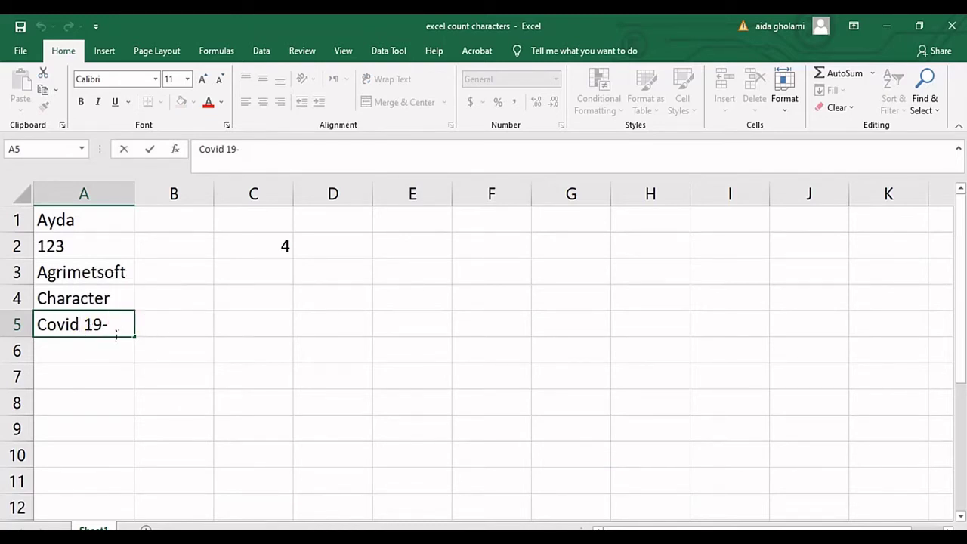
pyautogui.moveTo(117, 334); pyautogui.dragTo(104, 325)
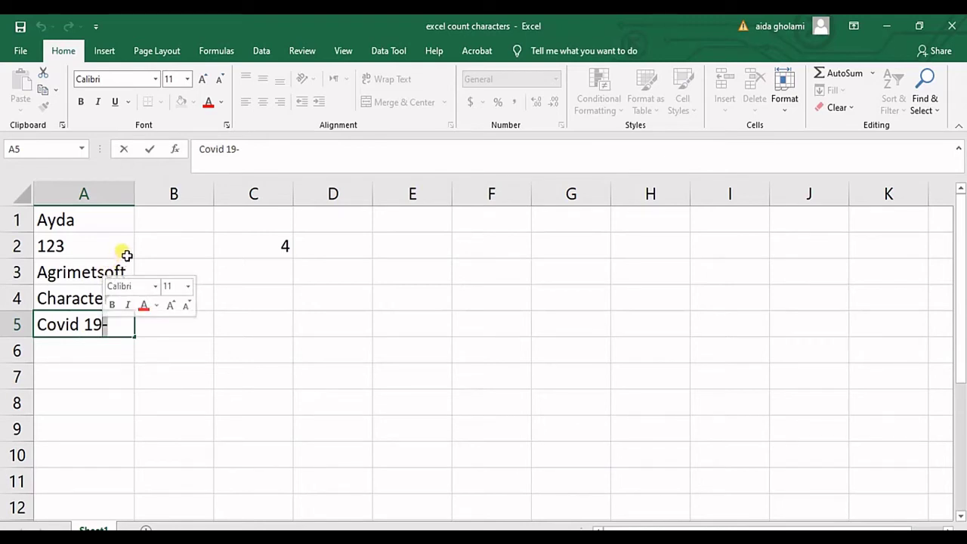
pyautogui.click(224, 327)
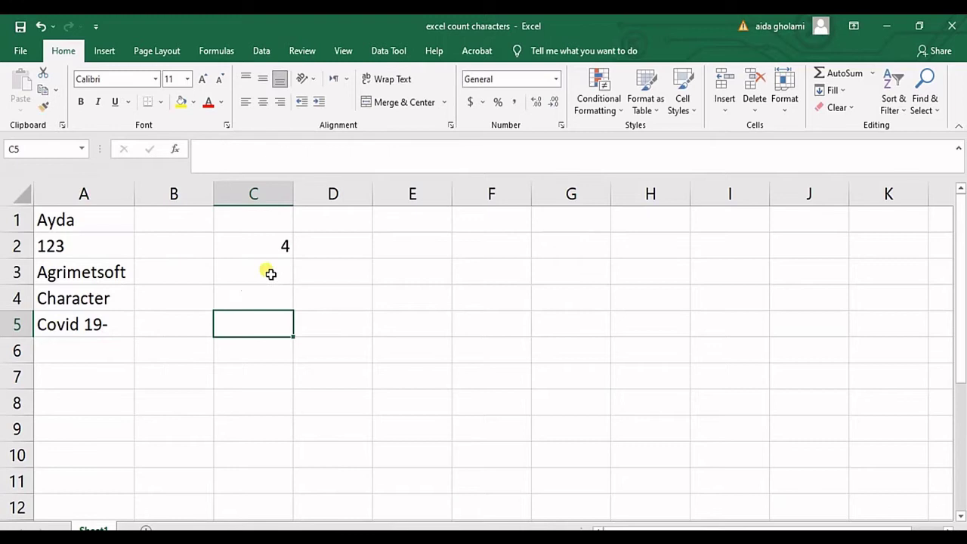
pyautogui.click(270, 270)
# - Change C2's formula to =LEN(A5) so it shows 9
pyautogui.click(283, 250)
pyautogui.doubleClick(286, 249)
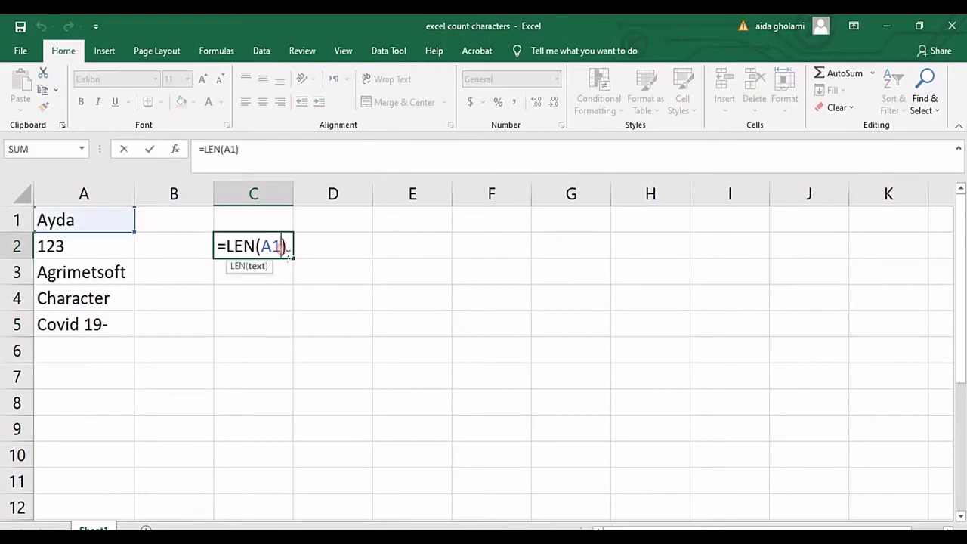
pyautogui.press('BackSpace')
pyautogui.press('BackSpace')
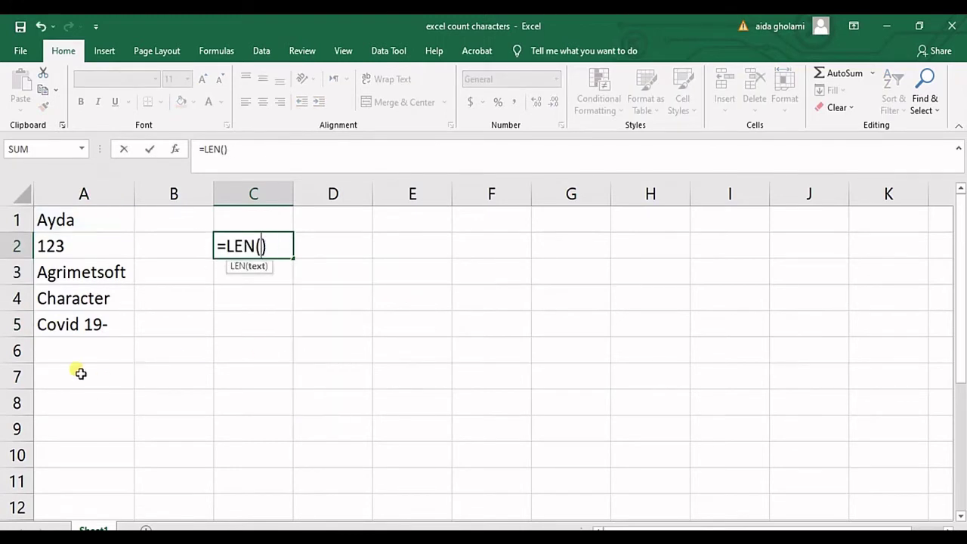
pyautogui.click(78, 324)
pyautogui.press('Return')
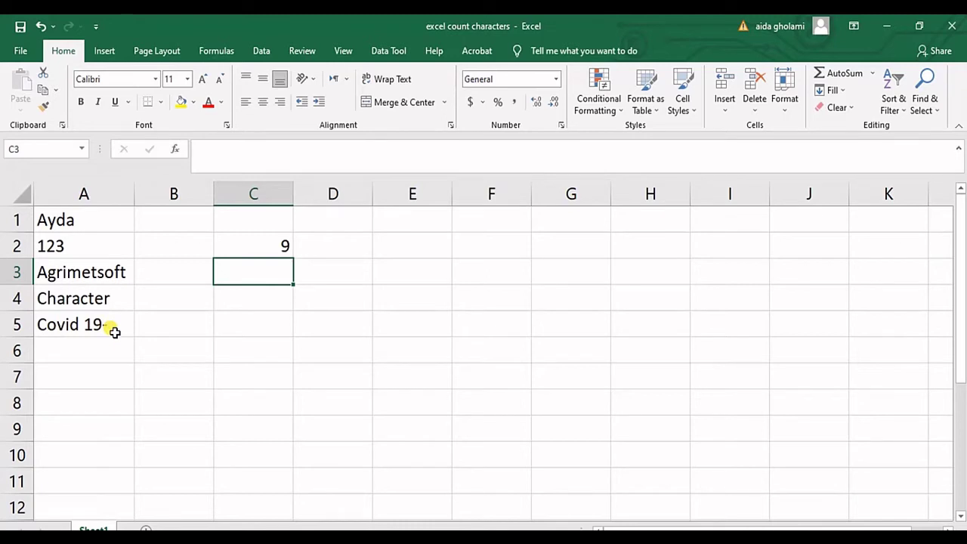
# - Clear the =LEN(A5) formula from C2
pyautogui.doubleClick(284, 245)
pyautogui.hotkey('shift', 'Home')
pyautogui.press('BackSpace')
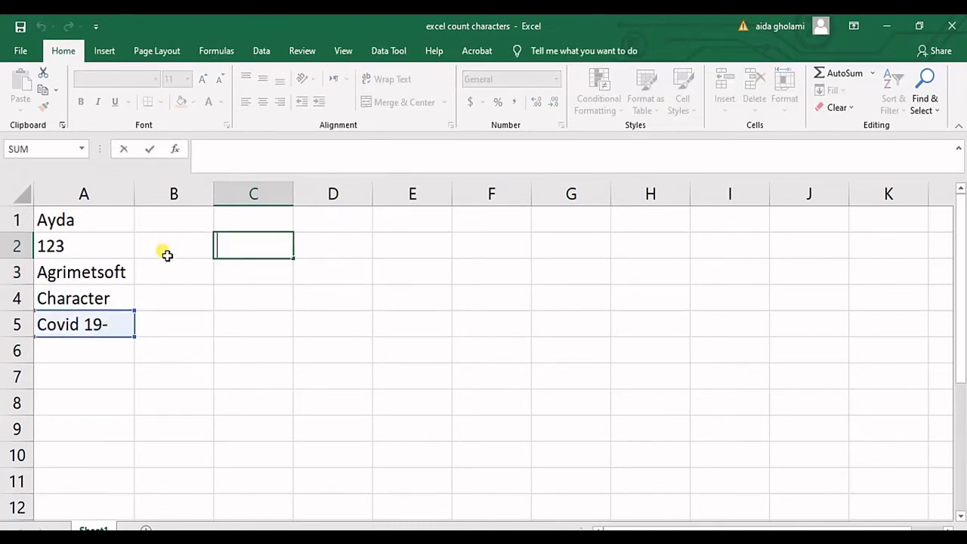
pyautogui.click(145, 325)
# - Enter =SUM(LEN(A1),LEN(A5)) in A7, giving a total of 13
pyautogui.click(123, 373)
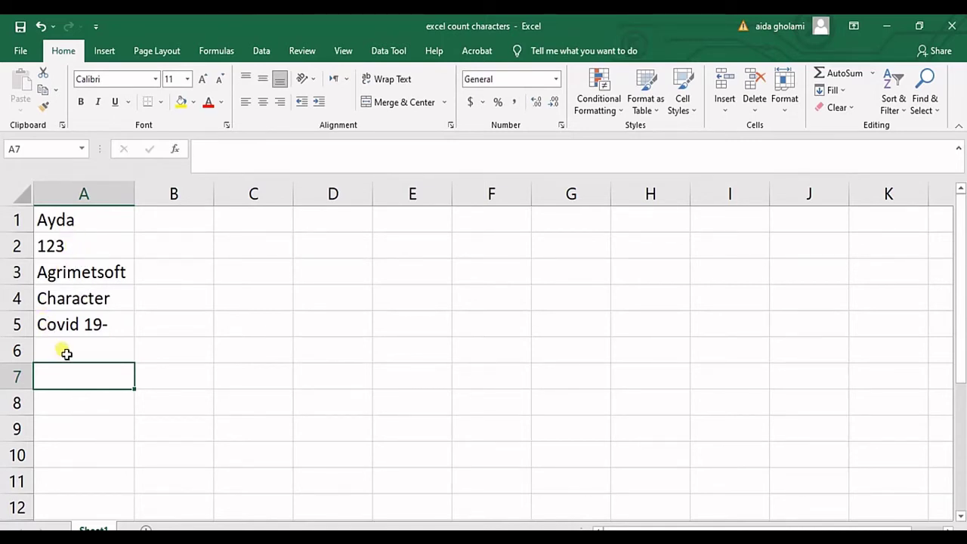
pyautogui.write('=')
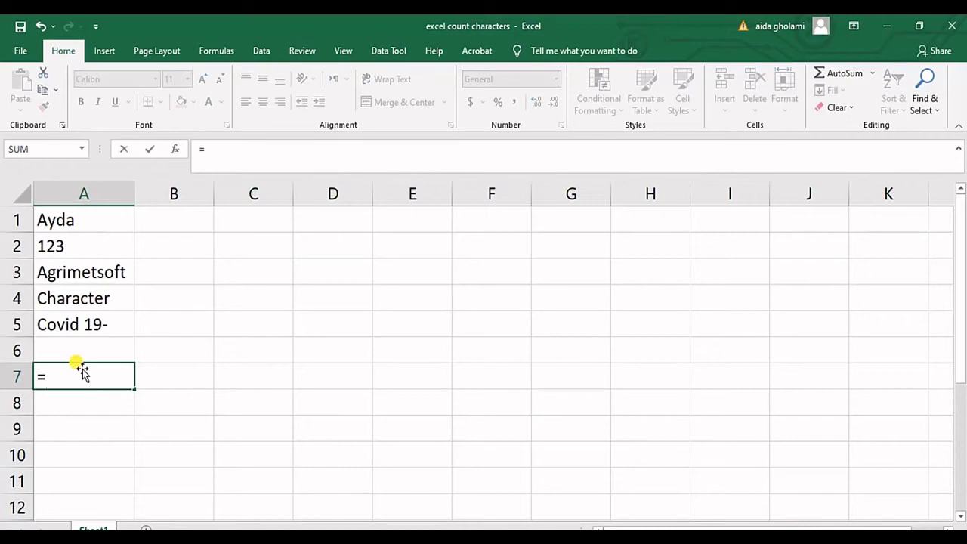
pyautogui.write('sum')
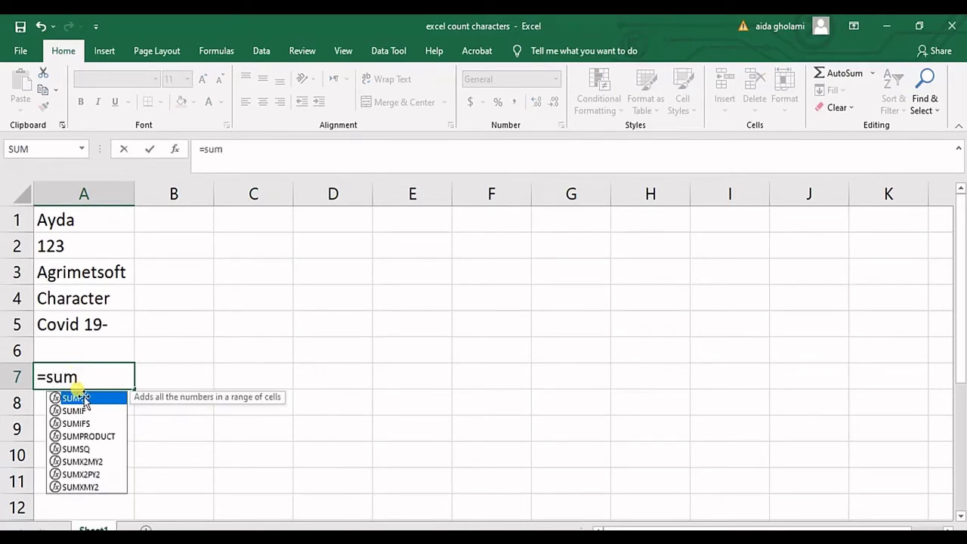
pyautogui.hotkey('ctrl', 'Return')
pyautogui.doubleClick(82, 376)
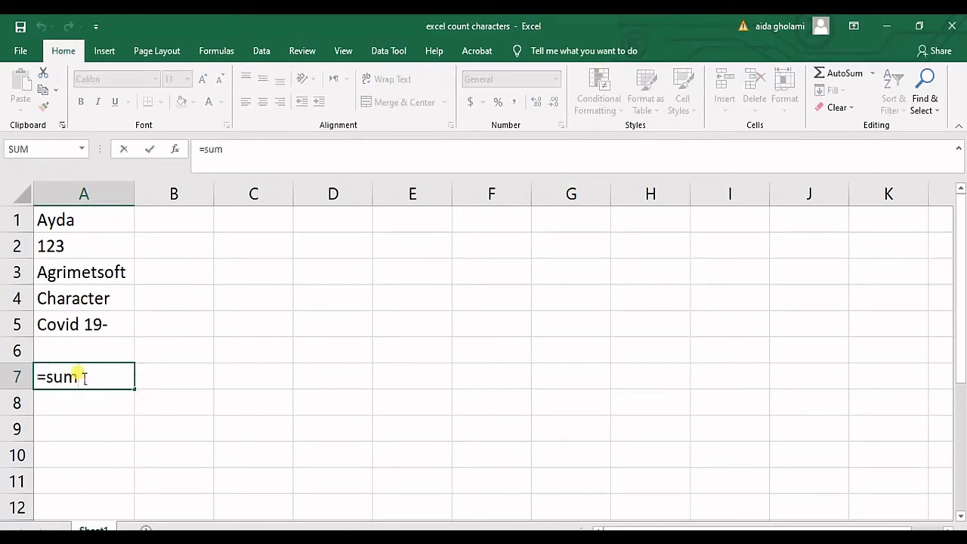
pyautogui.write('(l')
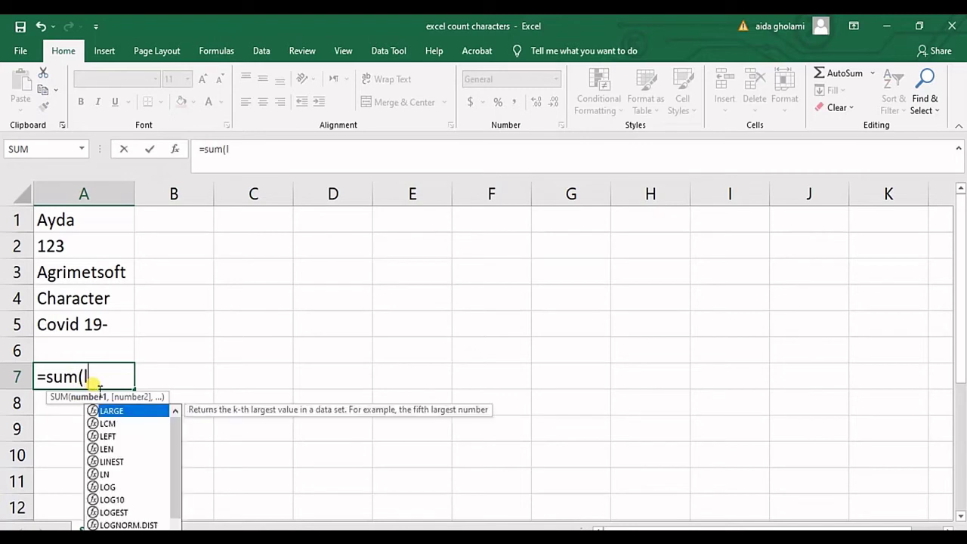
pyautogui.write('en')
pyautogui.doubleClick(106, 410)
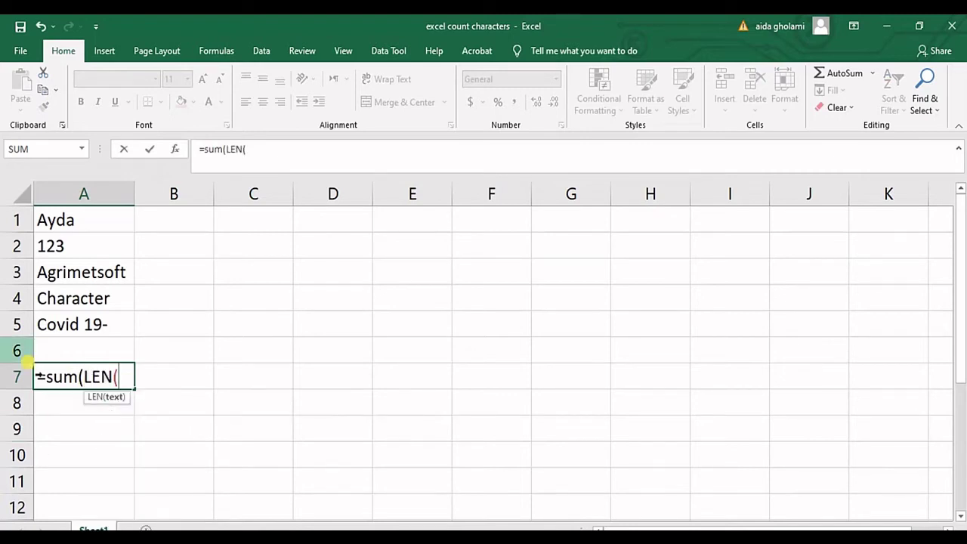
pyautogui.click(74, 225)
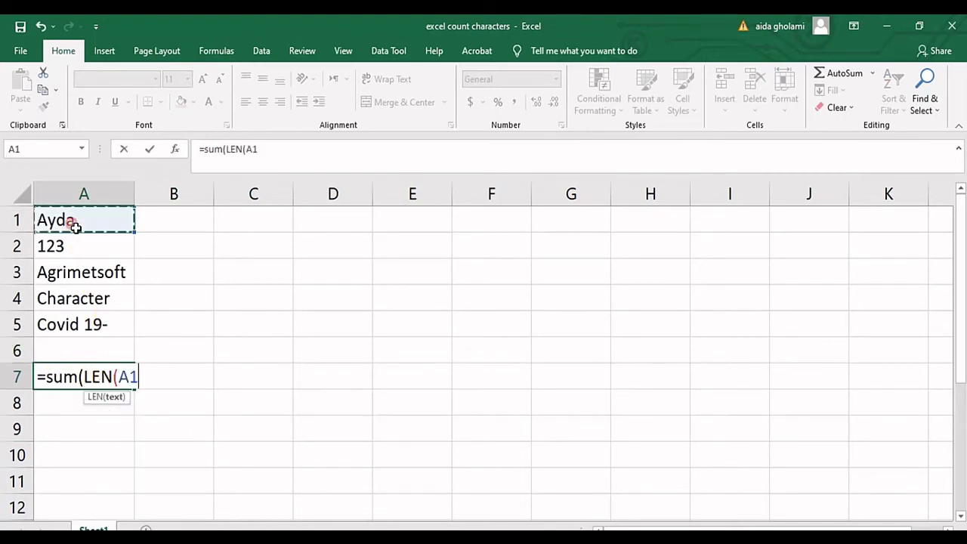
pyautogui.write(')')
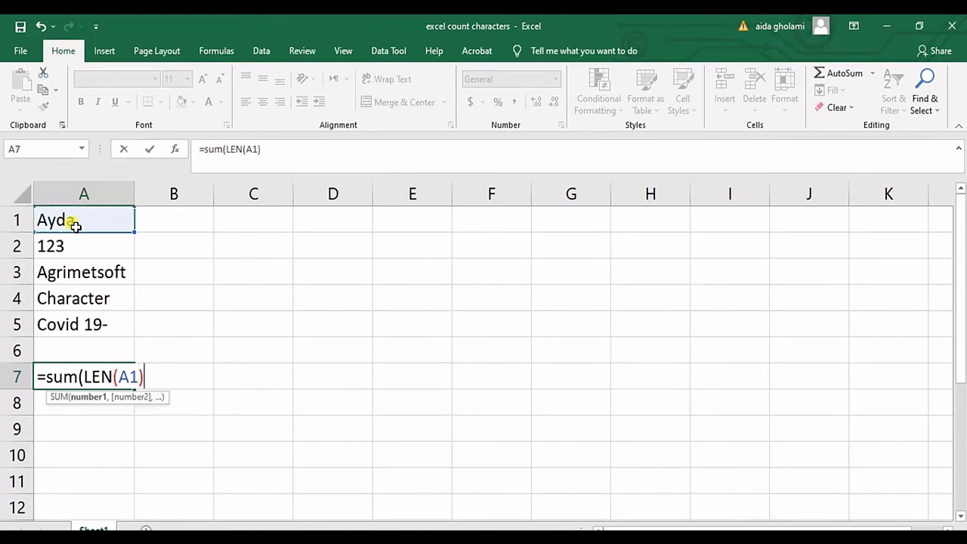
pyautogui.write(',')
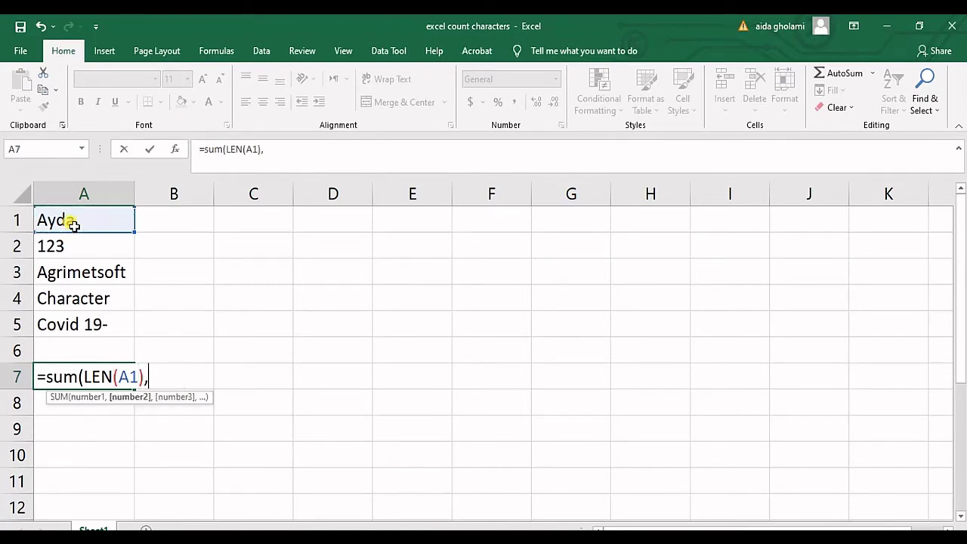
pyautogui.write('len')
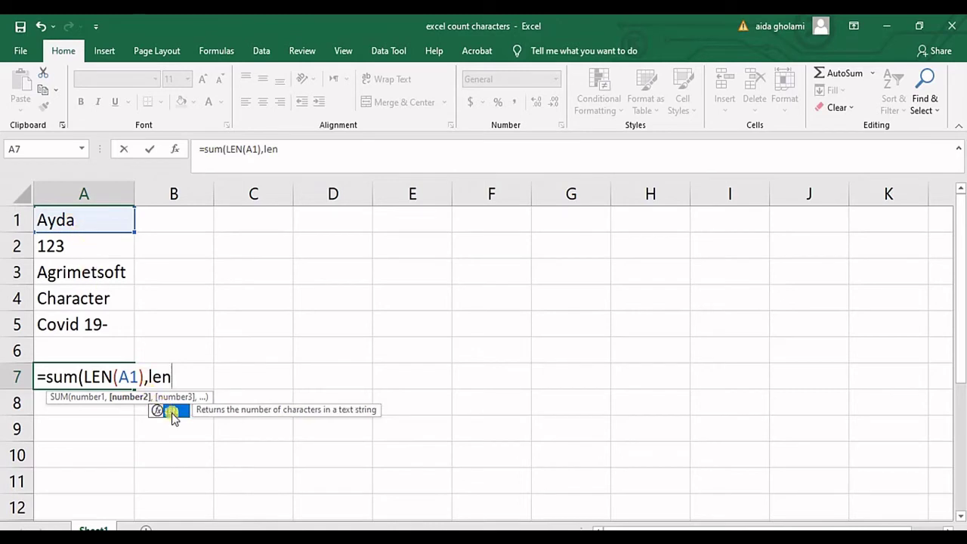
pyautogui.doubleClick(171, 413)
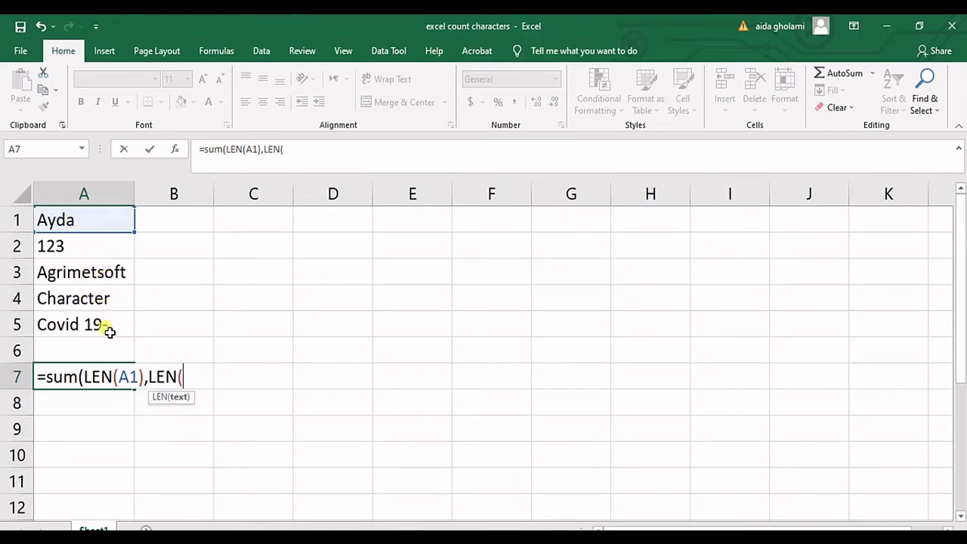
pyautogui.click(106, 328)
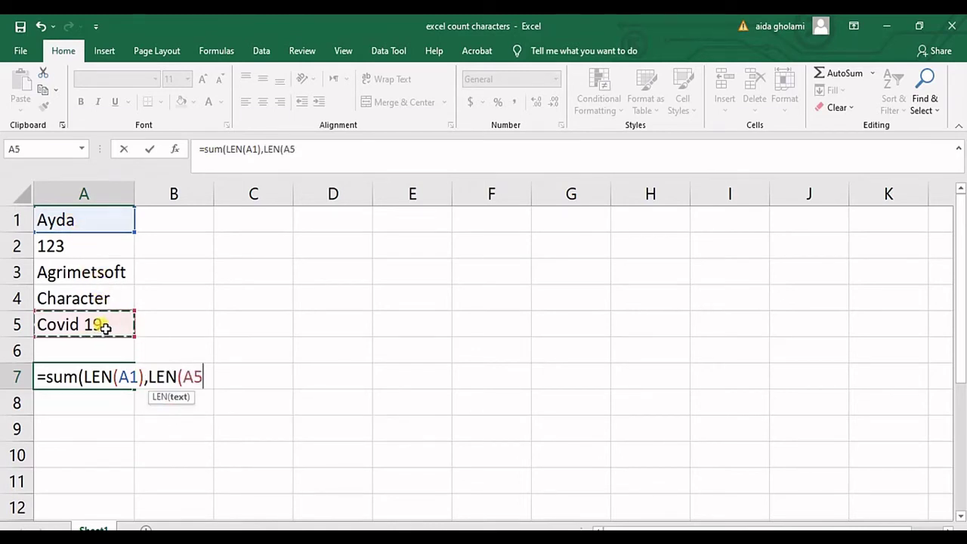
pyautogui.write('))')
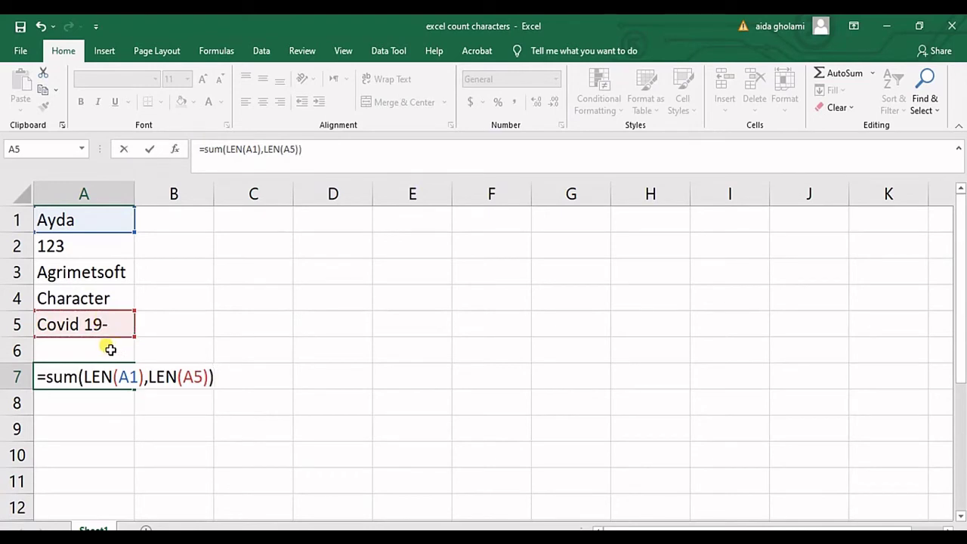
pyautogui.press('Return')
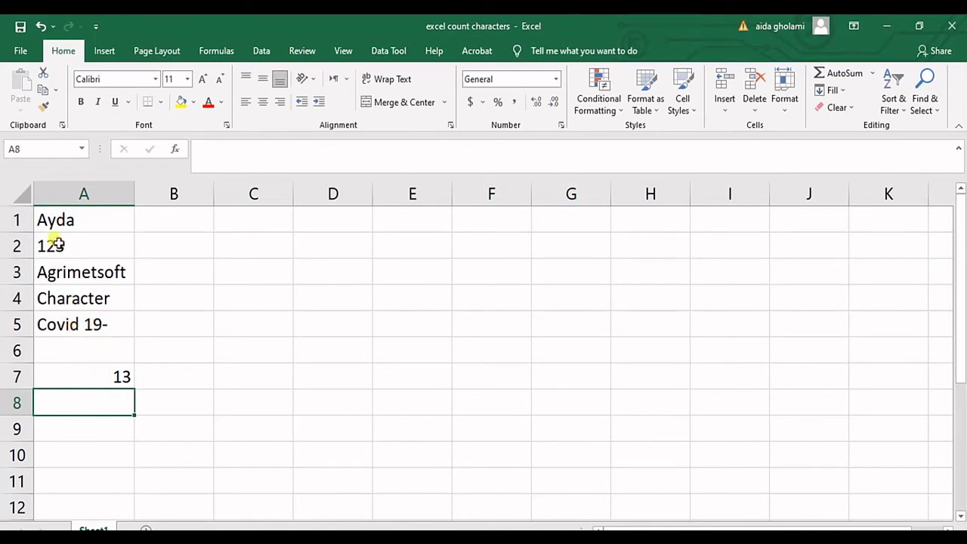
# - Delete the SUM formula text from A7
pyautogui.doubleClick(123, 380)
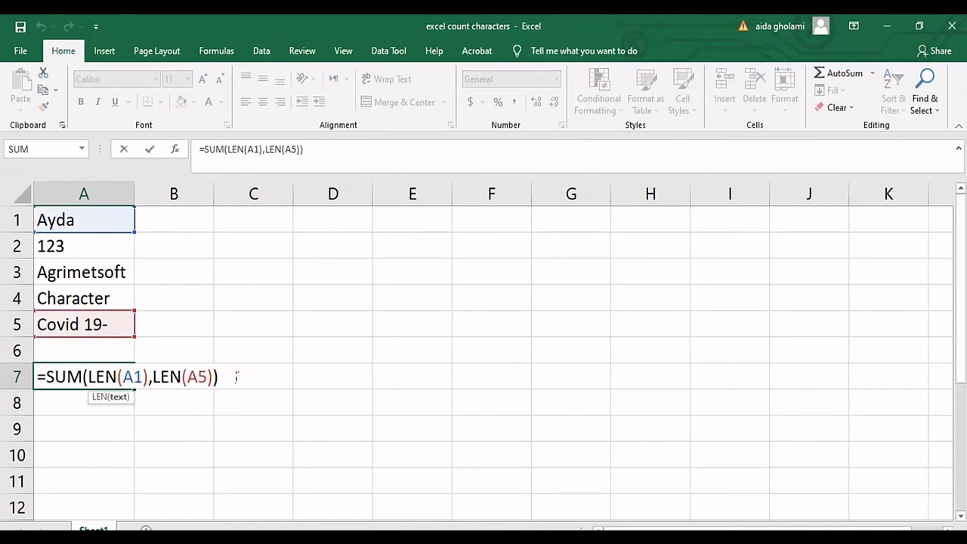
pyautogui.moveTo(226, 376); pyautogui.dragTo(45, 375)
pyautogui.press('BackSpace')
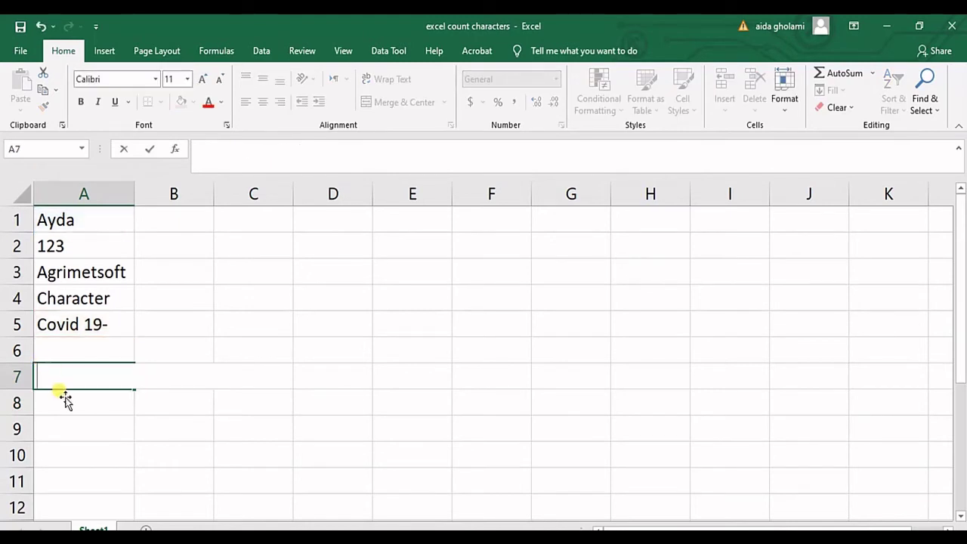
# - Type =SUM(LEN(A1:A5)) in A7 and confirm it as an array formula, returning 36
pyautogui.press('Return')
pyautogui.click(65, 384)
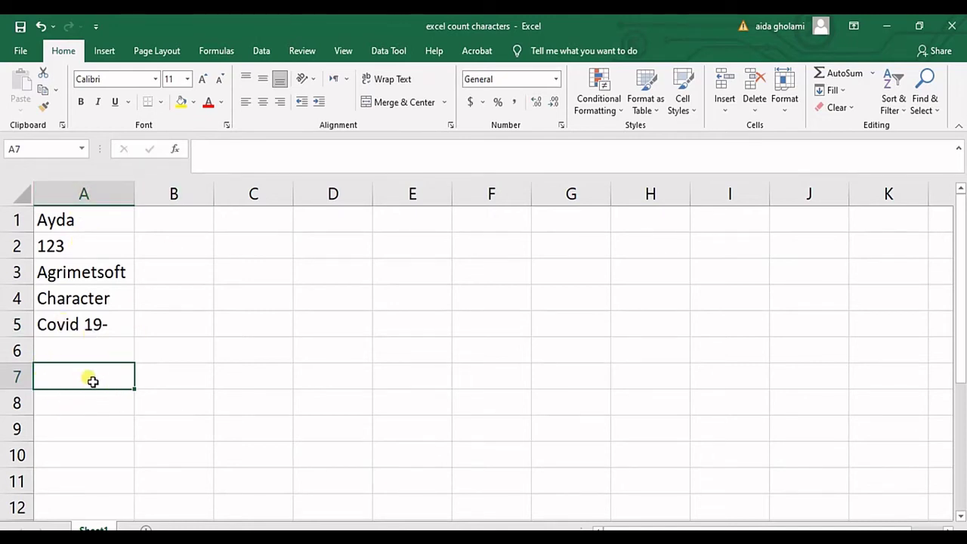
pyautogui.click(255, 403)
pyautogui.click(86, 395)
pyautogui.doubleClick(89, 379)
pyautogui.write('=')
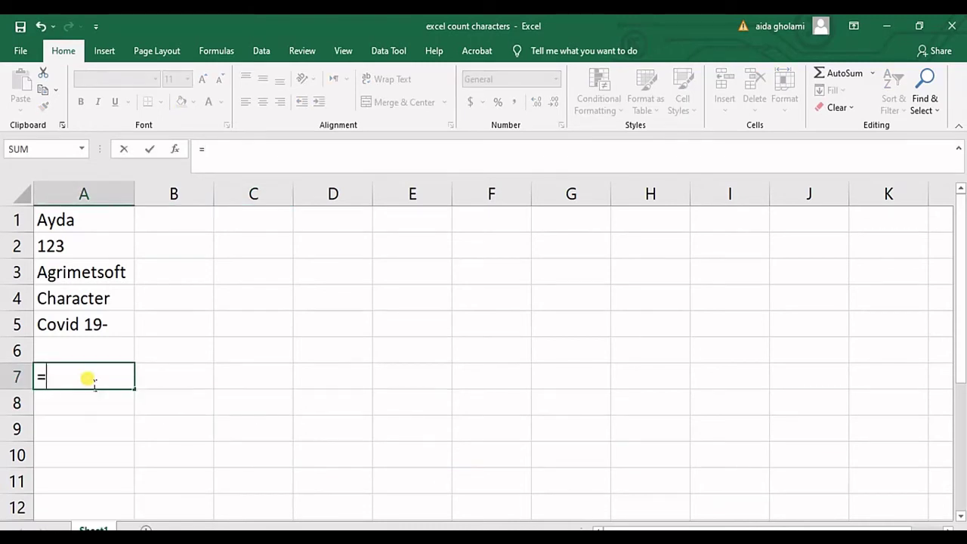
pyautogui.write('sum')
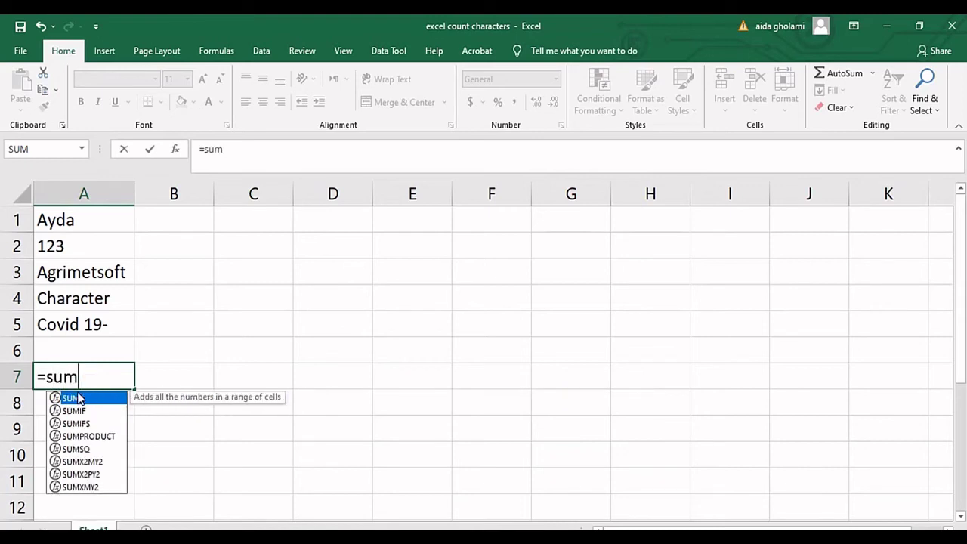
pyautogui.doubleClick(71, 397)
pyautogui.write('len')
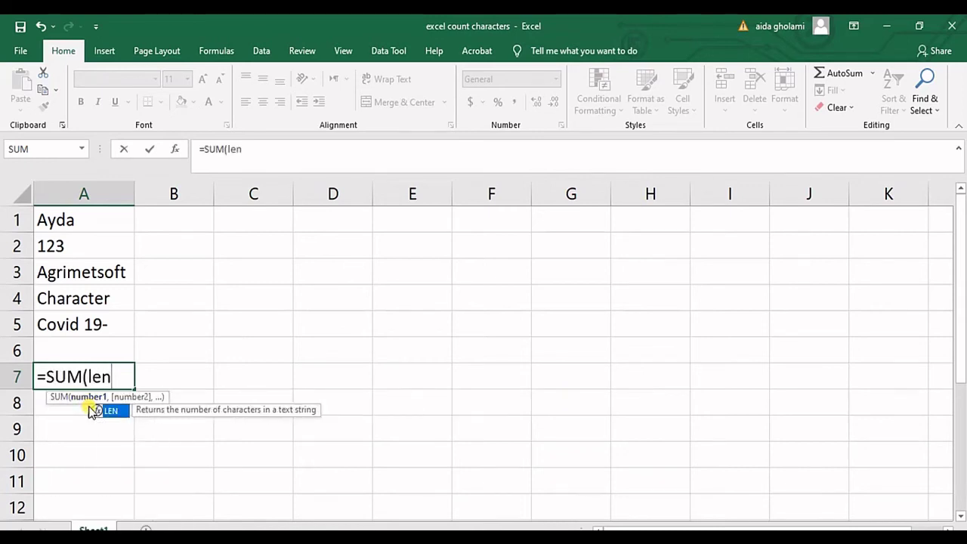
pyautogui.doubleClick(112, 411)
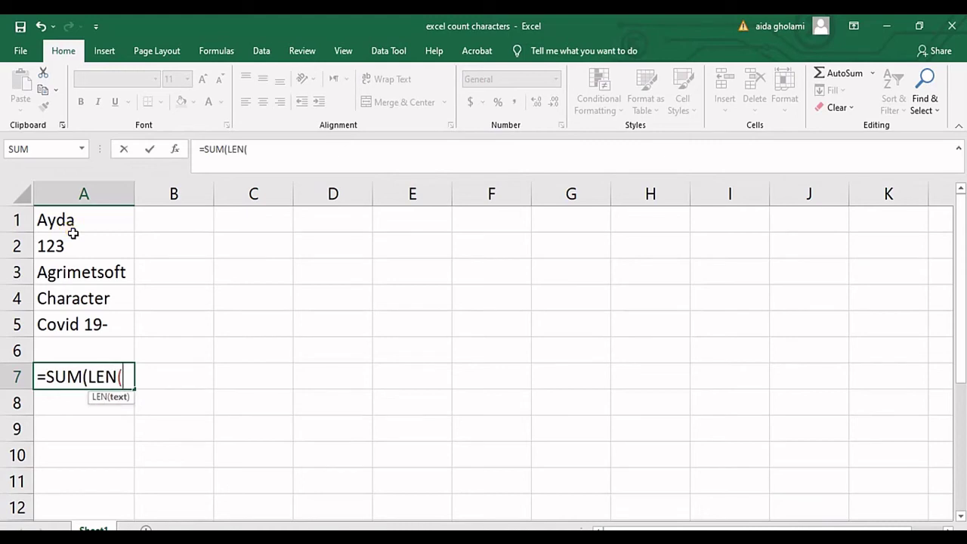
pyautogui.moveTo(71, 228); pyautogui.dragTo(85, 327)
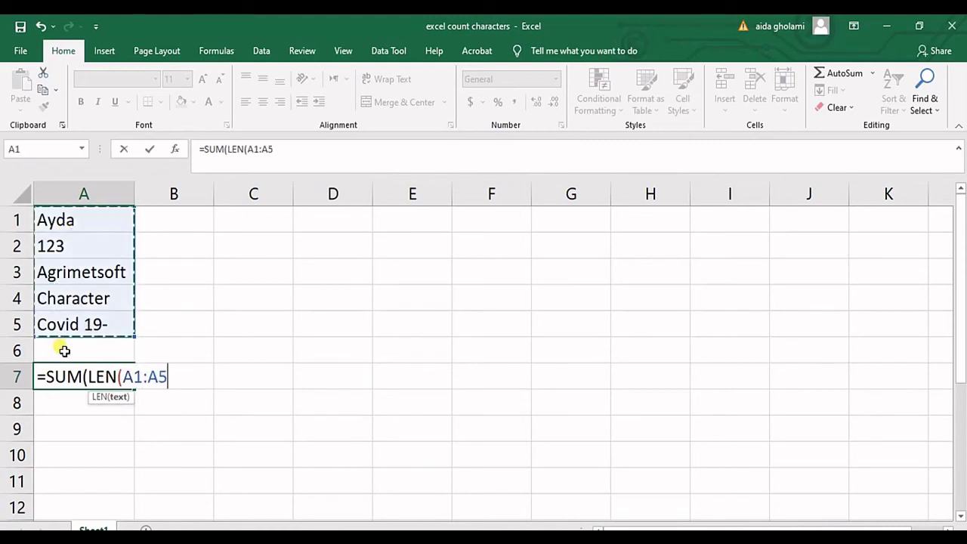
pyautogui.write(')')
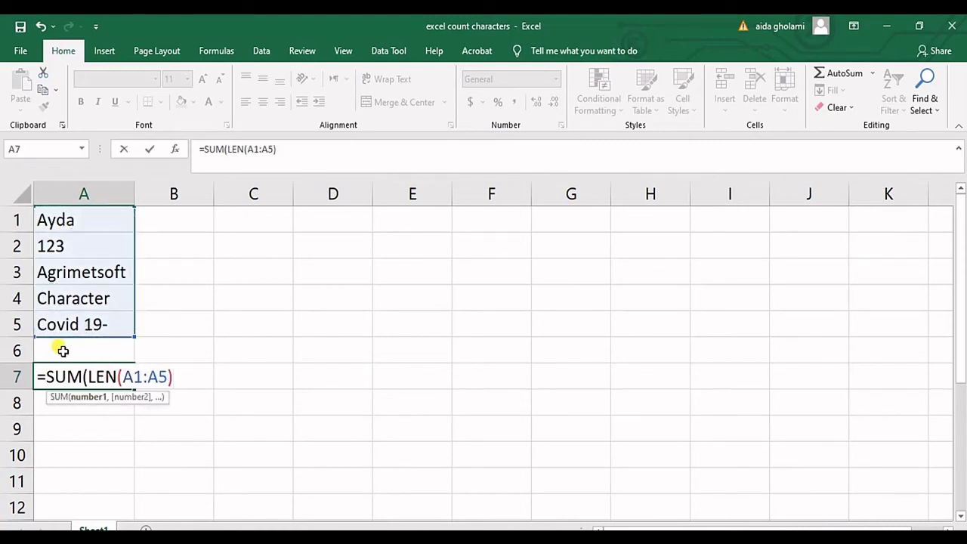
pyautogui.write(')')
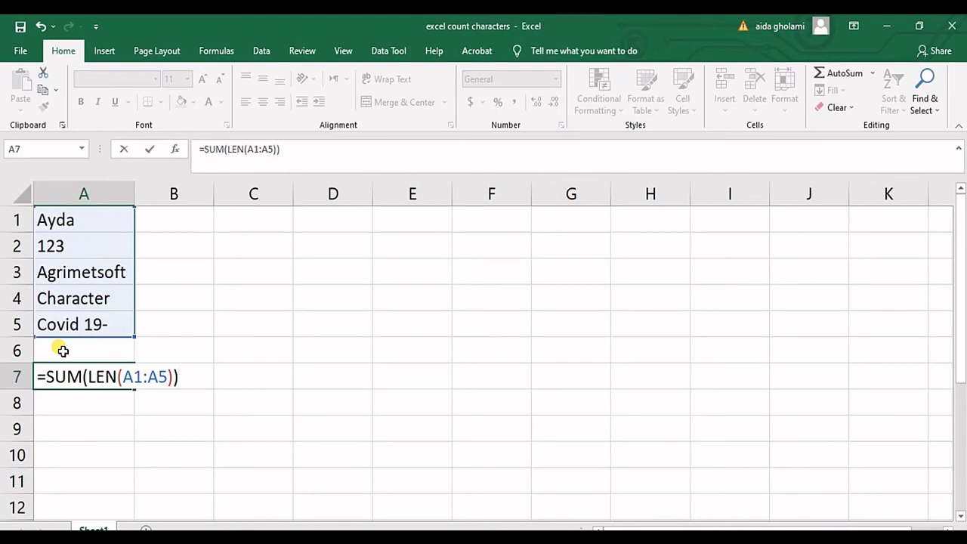
pyautogui.hotkey('ctrl', 'shift', 'Return')
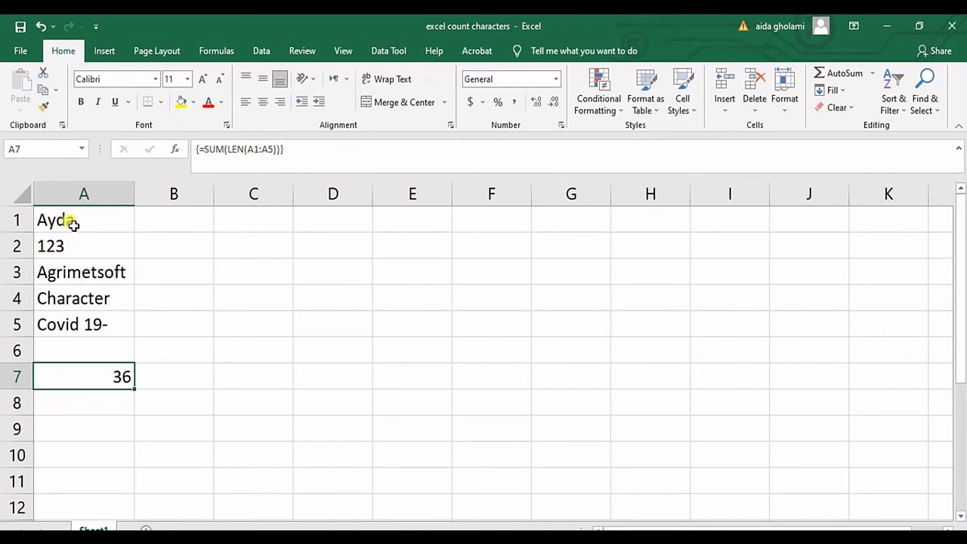
pyautogui.click(70, 221)
pyautogui.click(71, 246)
pyautogui.click(69, 272)
pyautogui.click(71, 298)
pyautogui.click(72, 324)
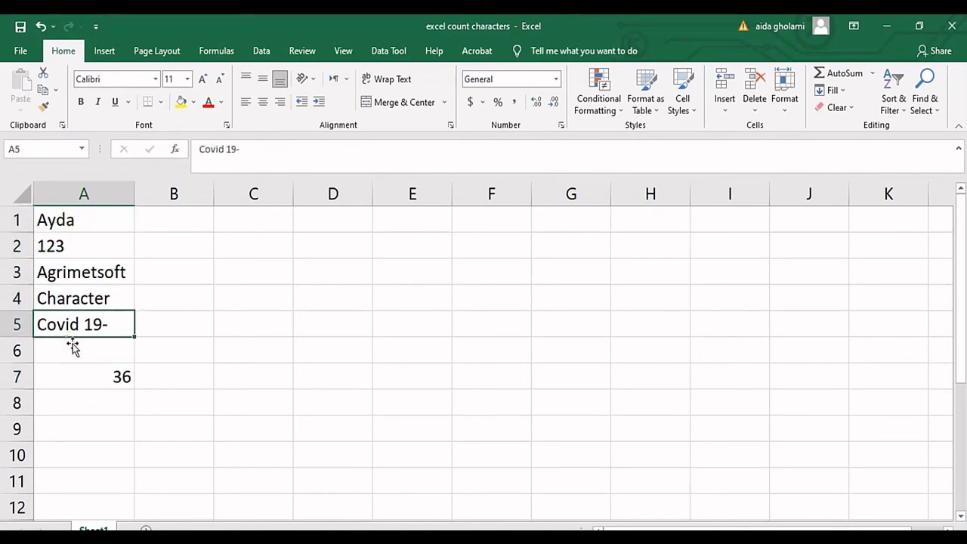
pyautogui.click(123, 375)
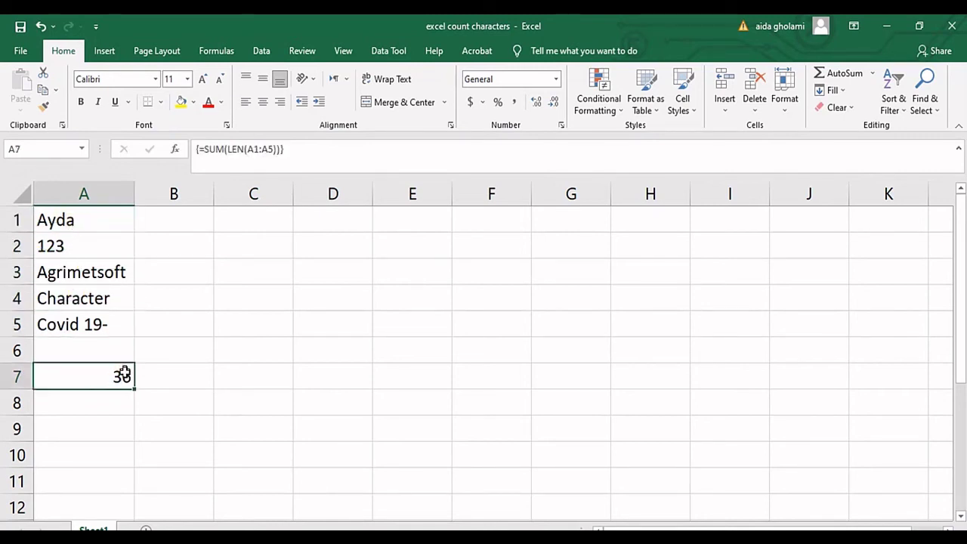